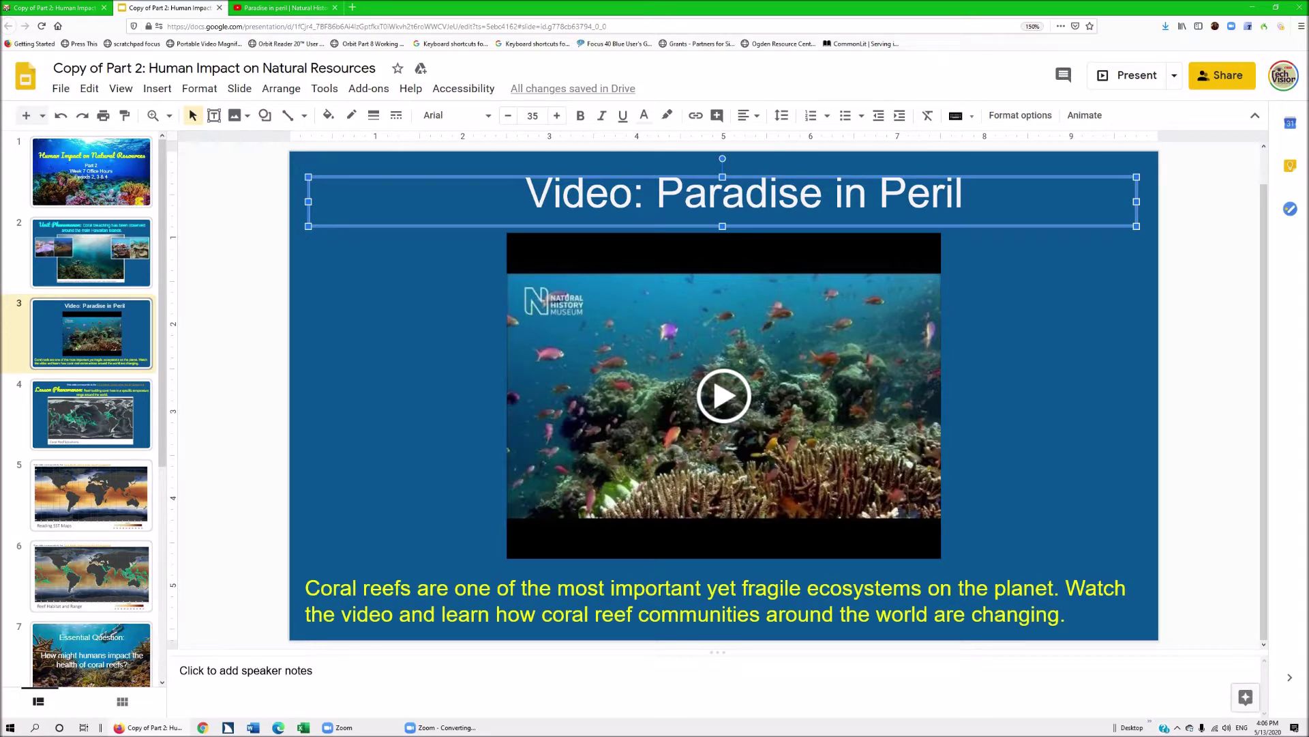
# - Cycle selection between the slide title, coral reef video and caption, then open a new browser tab
pyautogui.press('Tab')
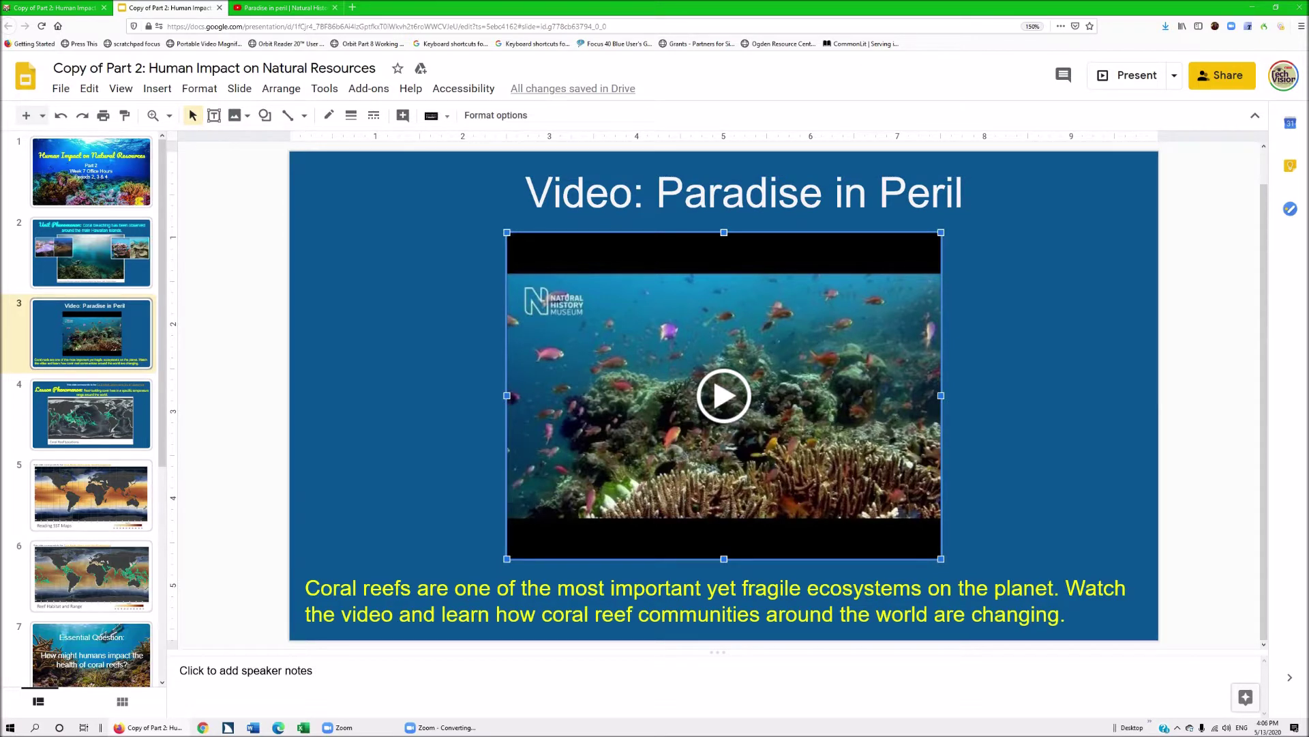
pyautogui.hotkey('shift', 'Tab')
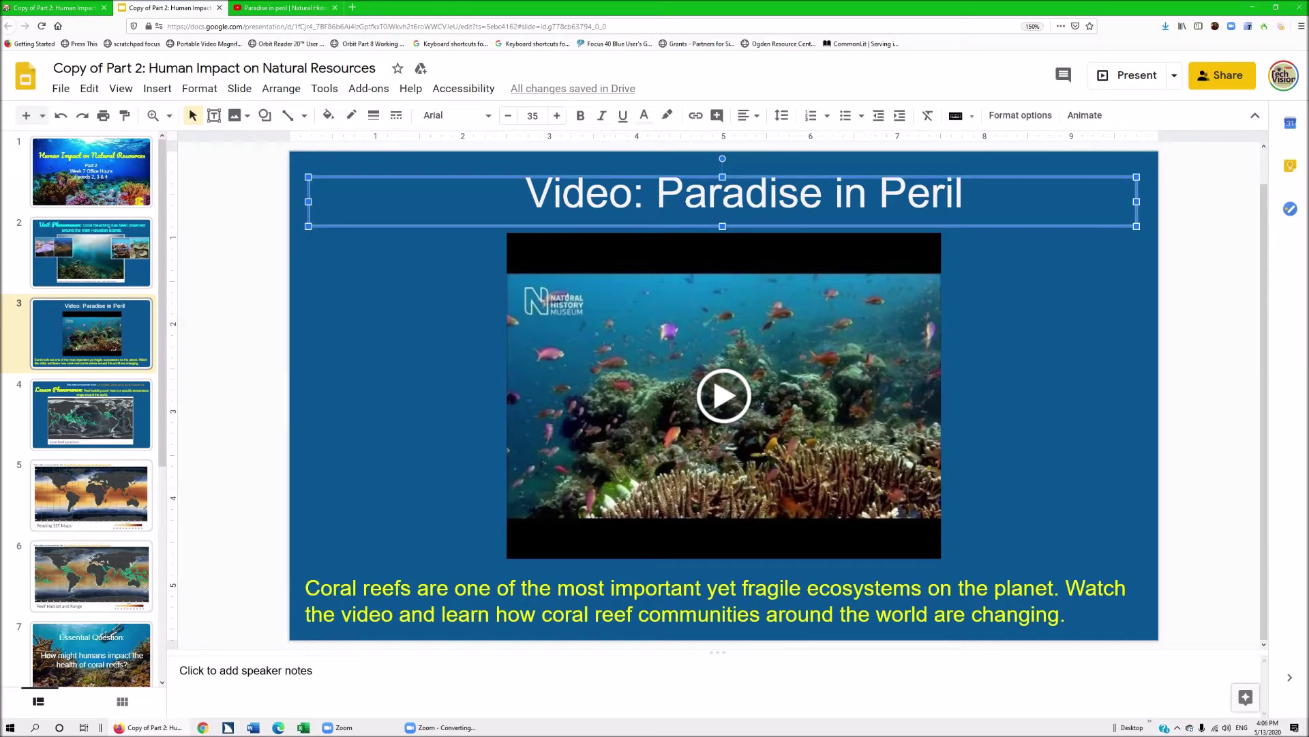
pyautogui.press('Tab')
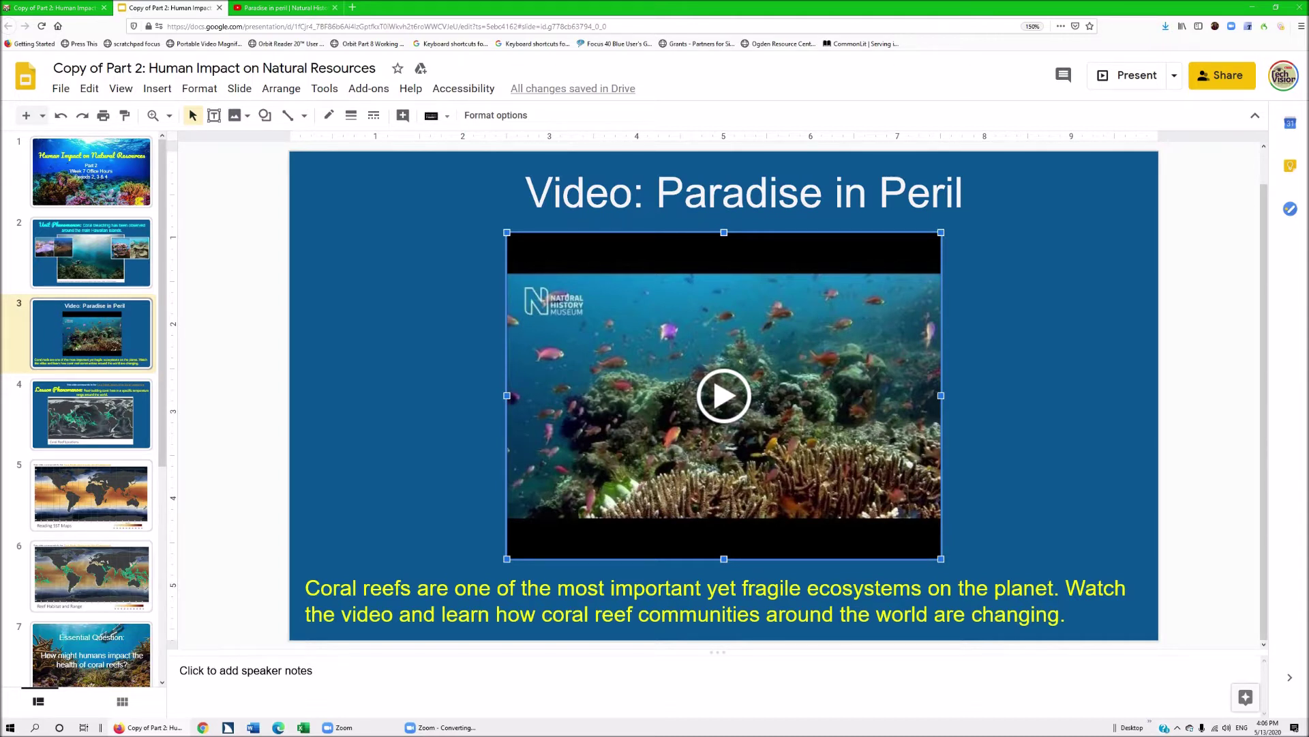
pyautogui.press('Tab')
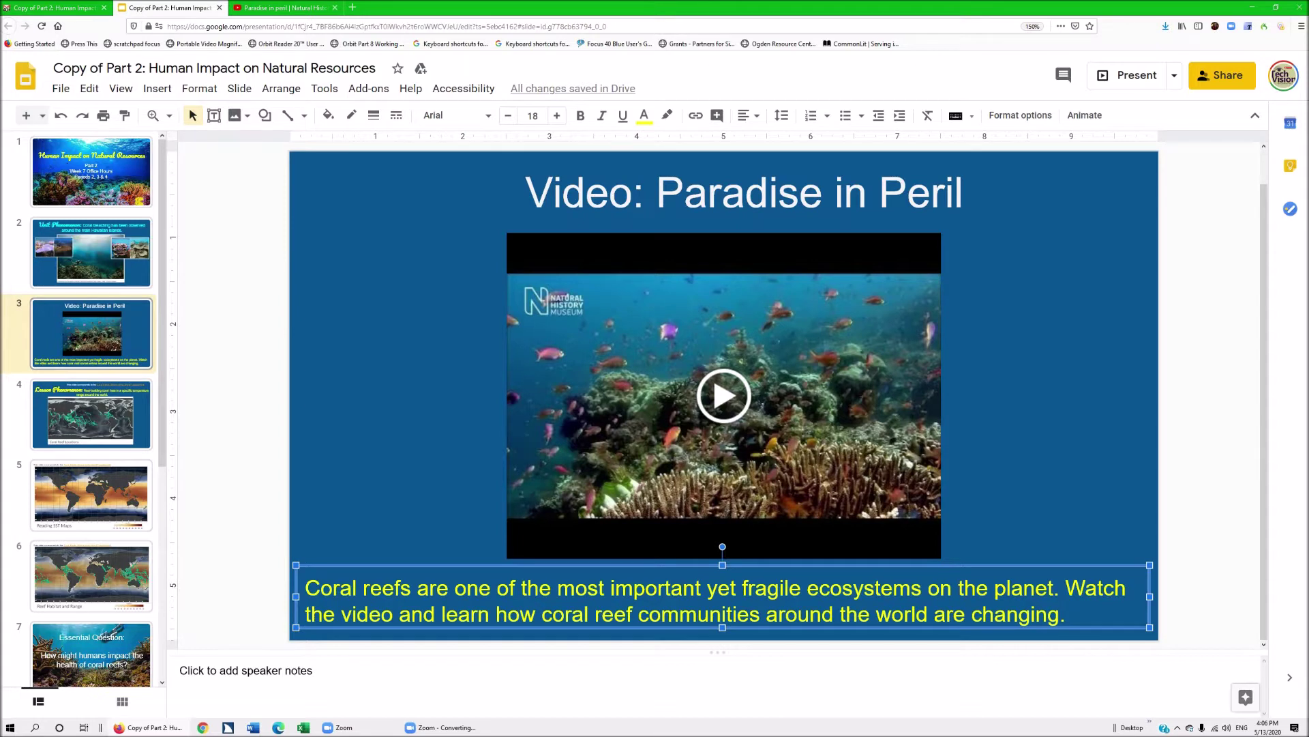
pyautogui.hotkey('shift', 'Tab')
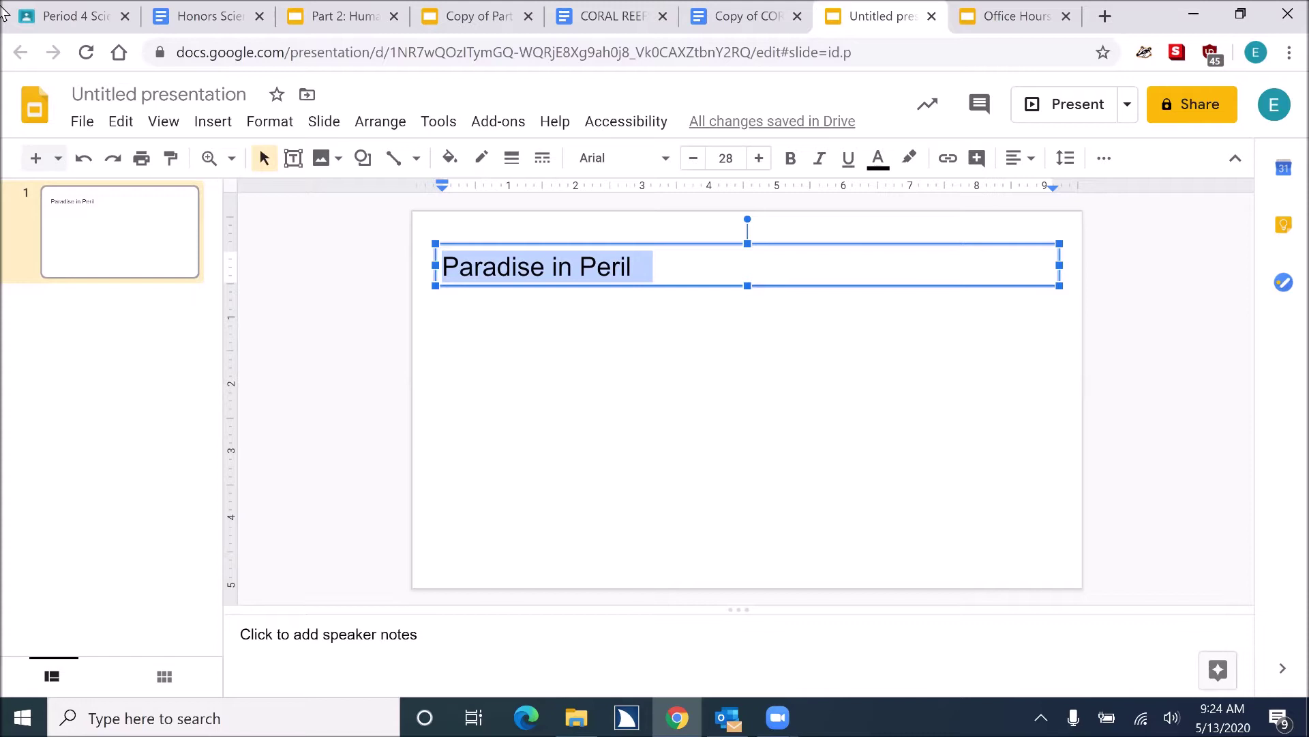
pyautogui.hotkey('ctrl', 't')
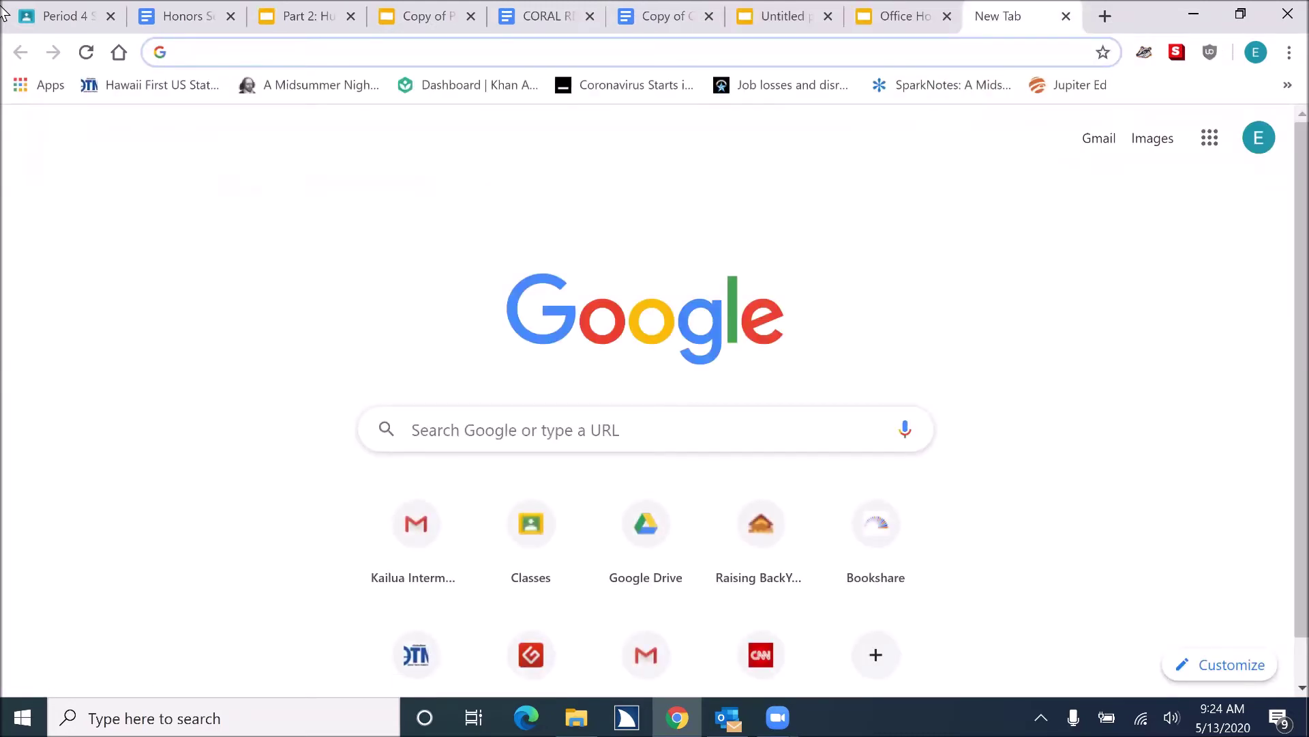
pyautogui.write('youtube.com')
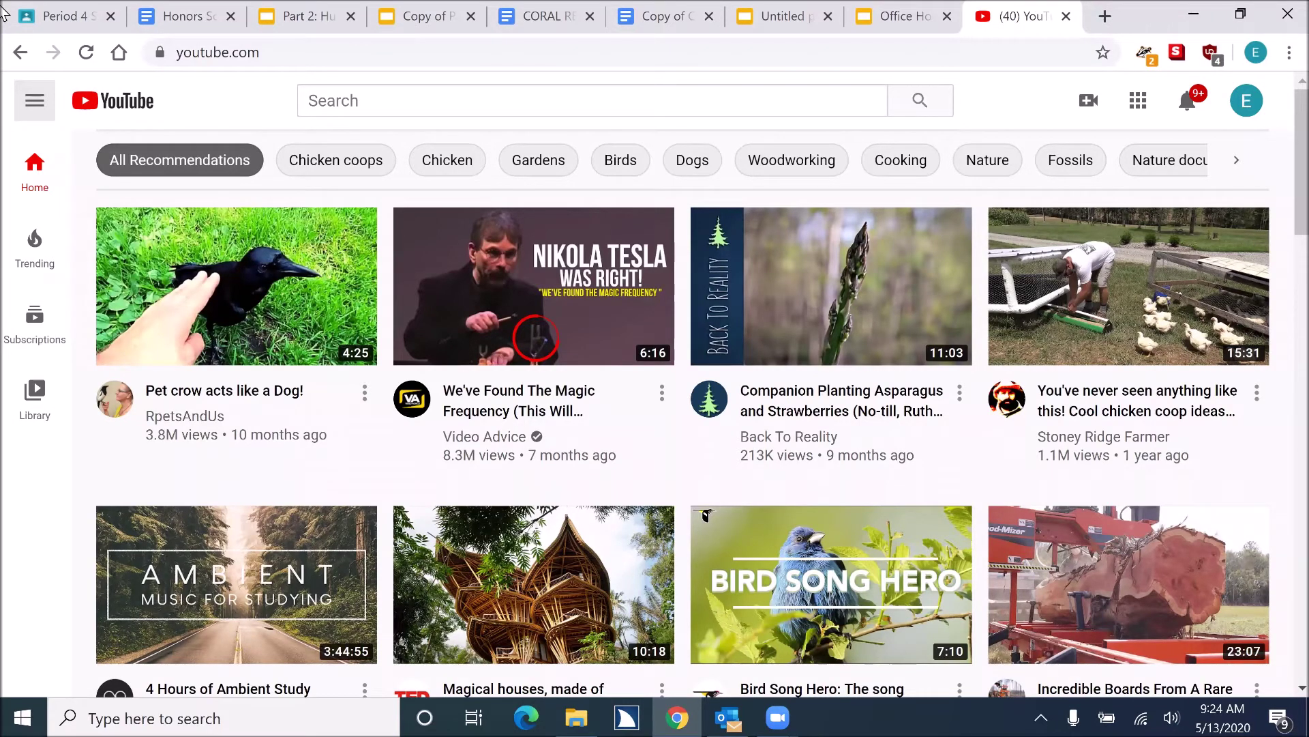
# - Search YouTube for 'Paradise in Peril'
pyautogui.press('Tab')
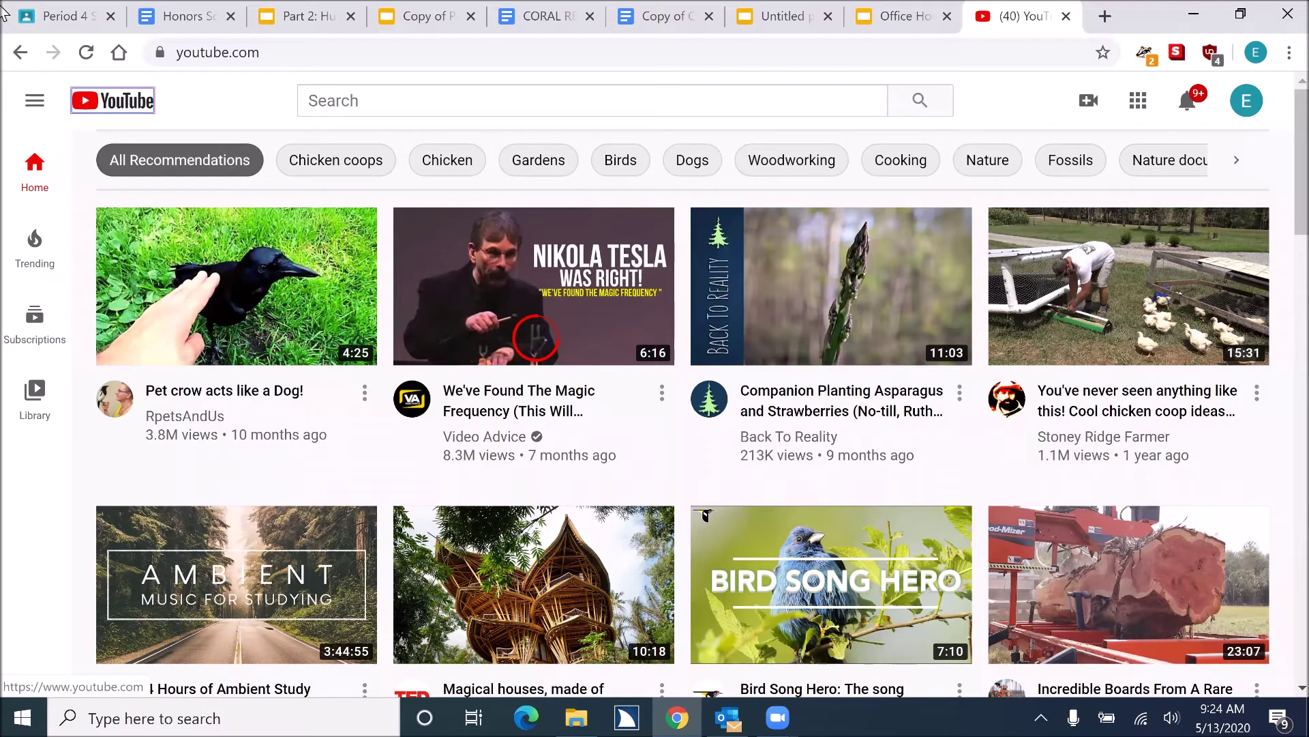
pyautogui.press('Tab')
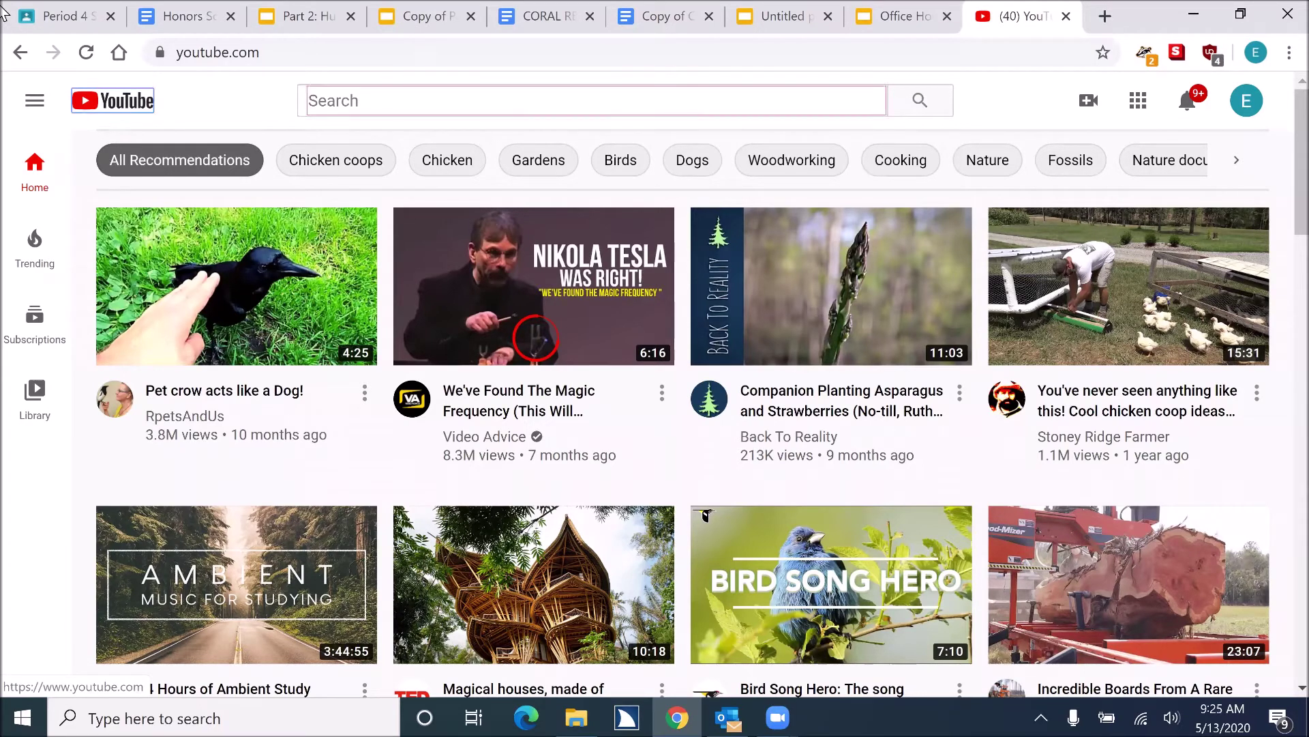
pyautogui.press('Tab')
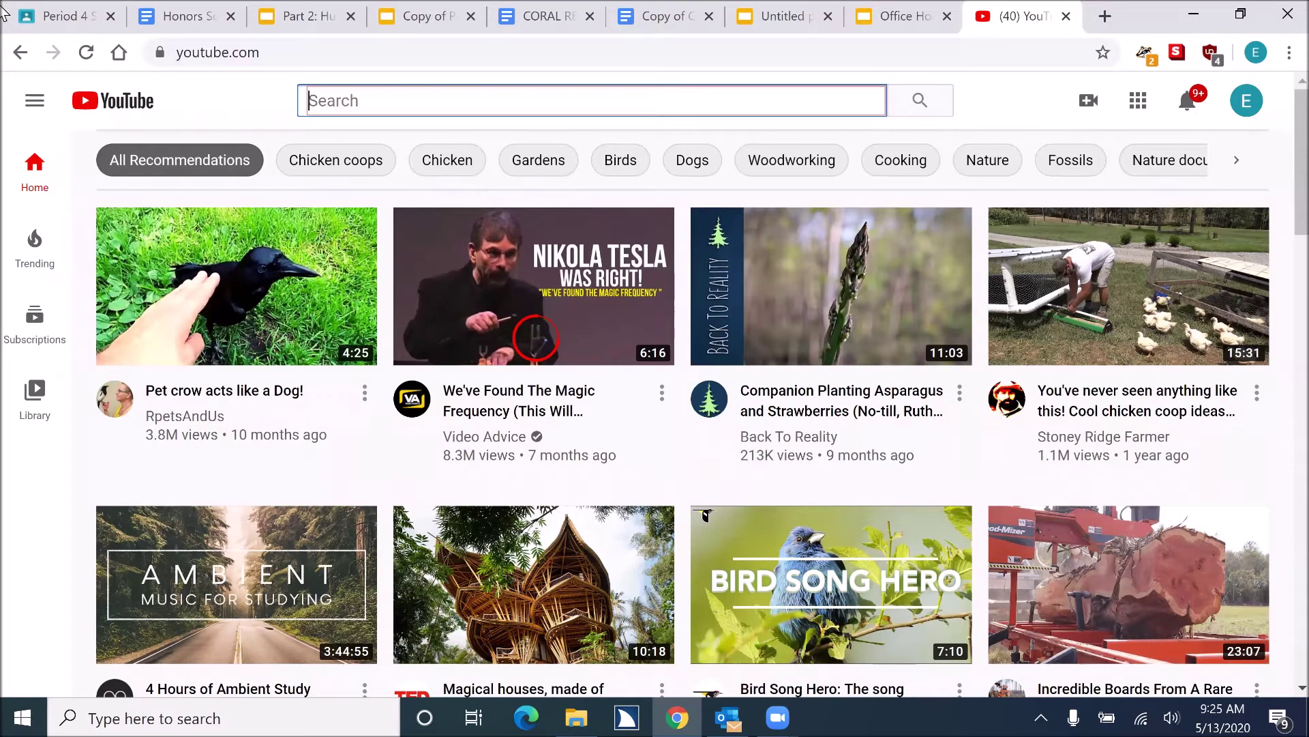
pyautogui.write('Paradise in Peril')
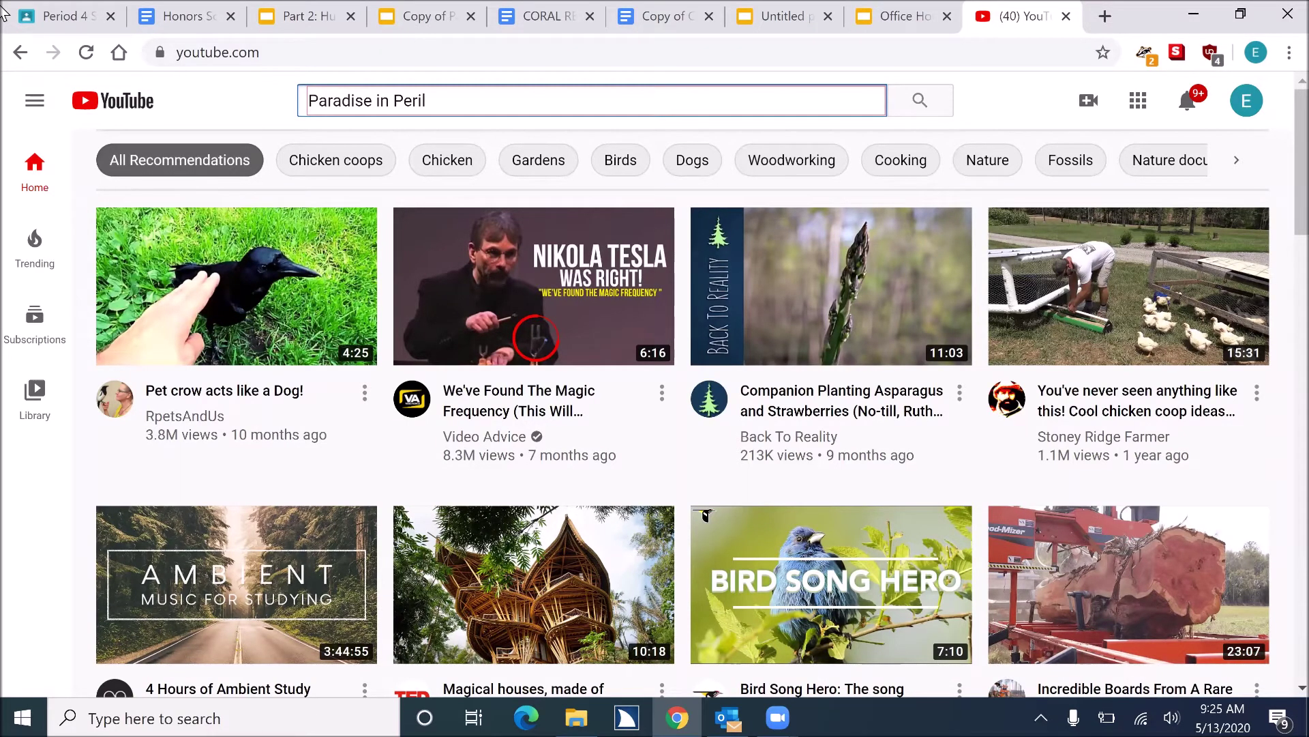
pyautogui.press('Return')
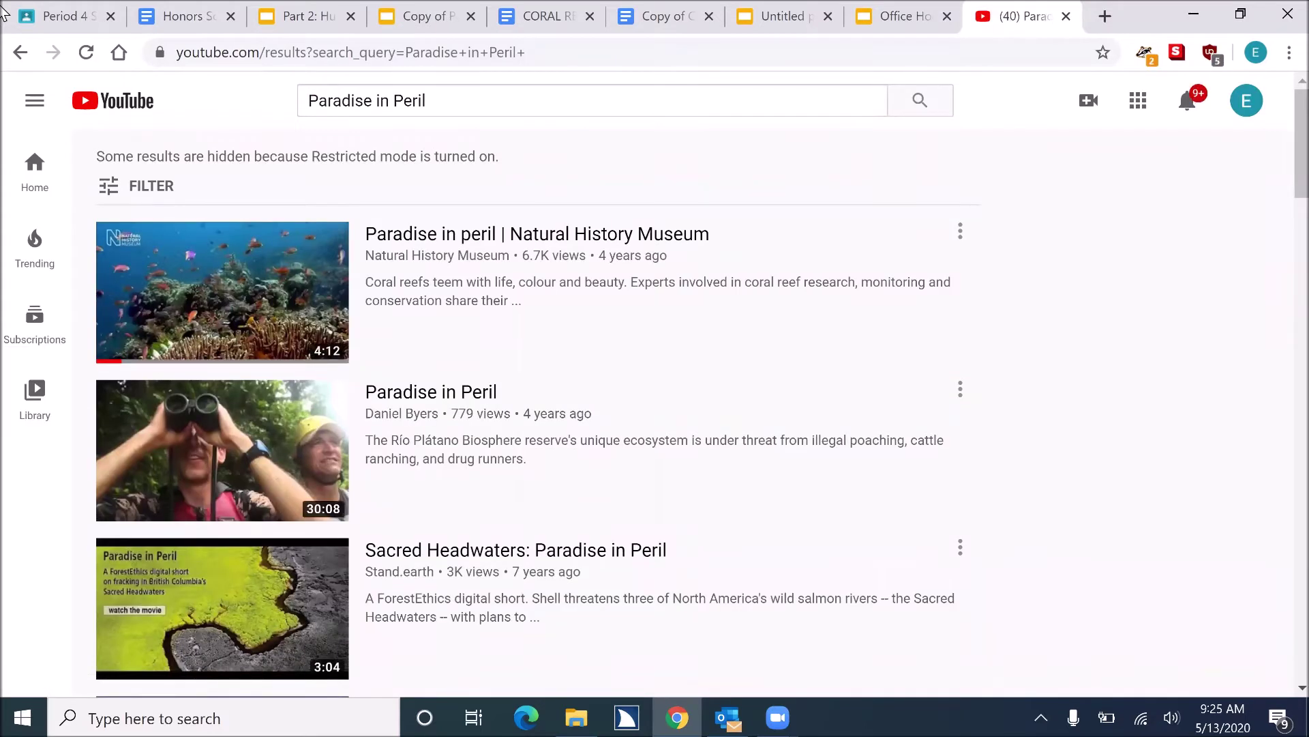
# - Play the Natural History Museum 'Paradise in peril' video, close its tab, and indent the title
pyautogui.press('Tab')
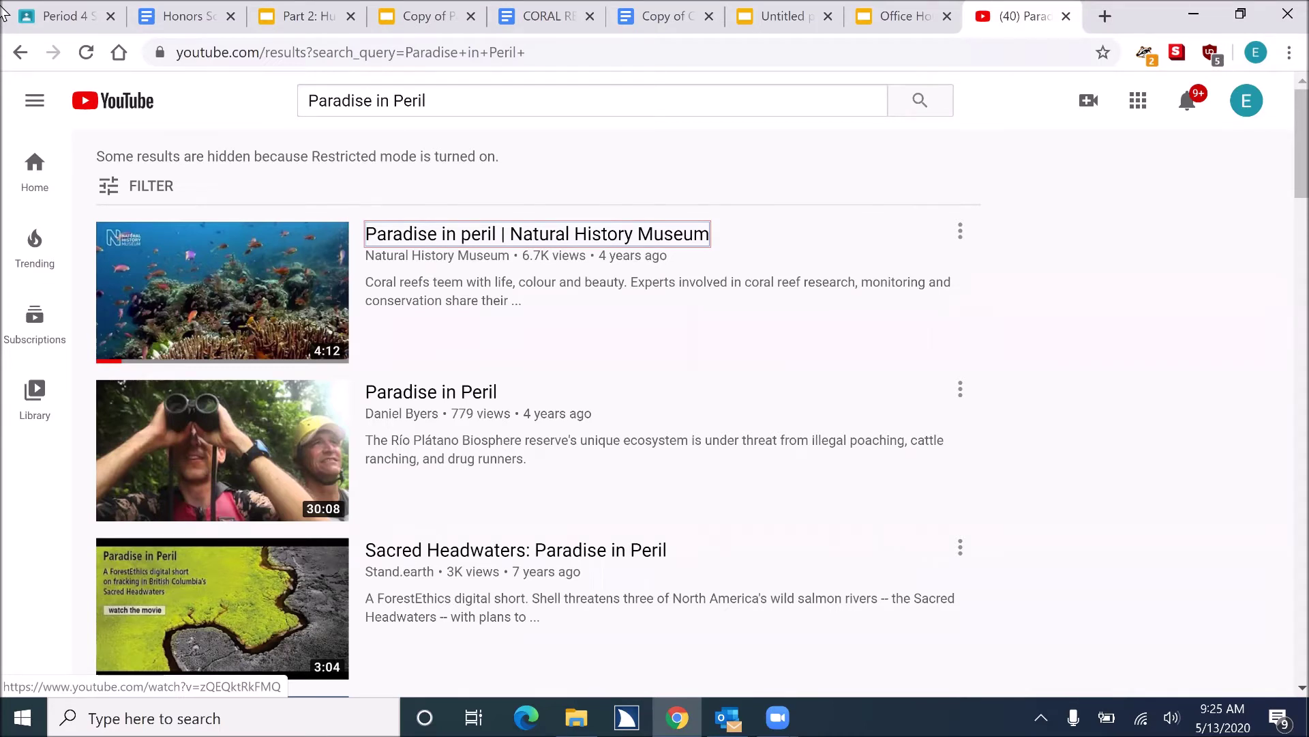
pyautogui.press('Return')
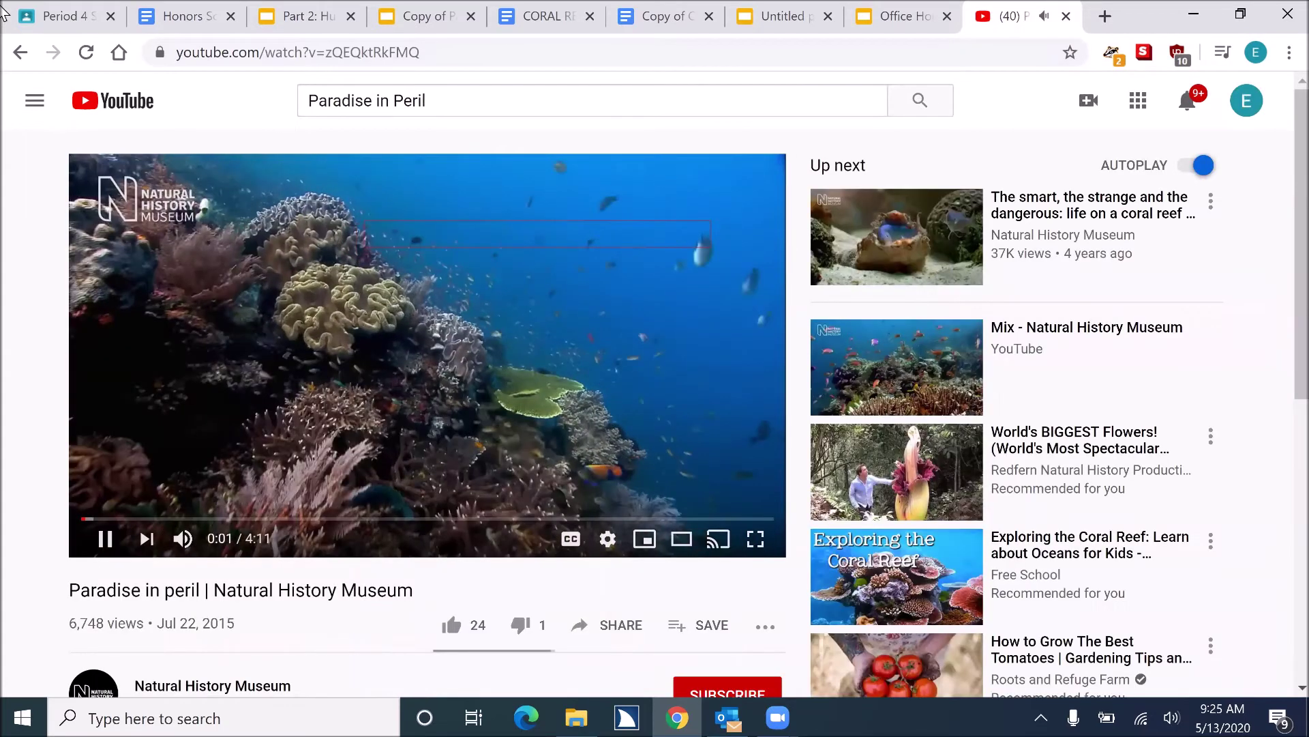
pyautogui.hotkey('ctrl', 'w')
pyautogui.press('Tab')
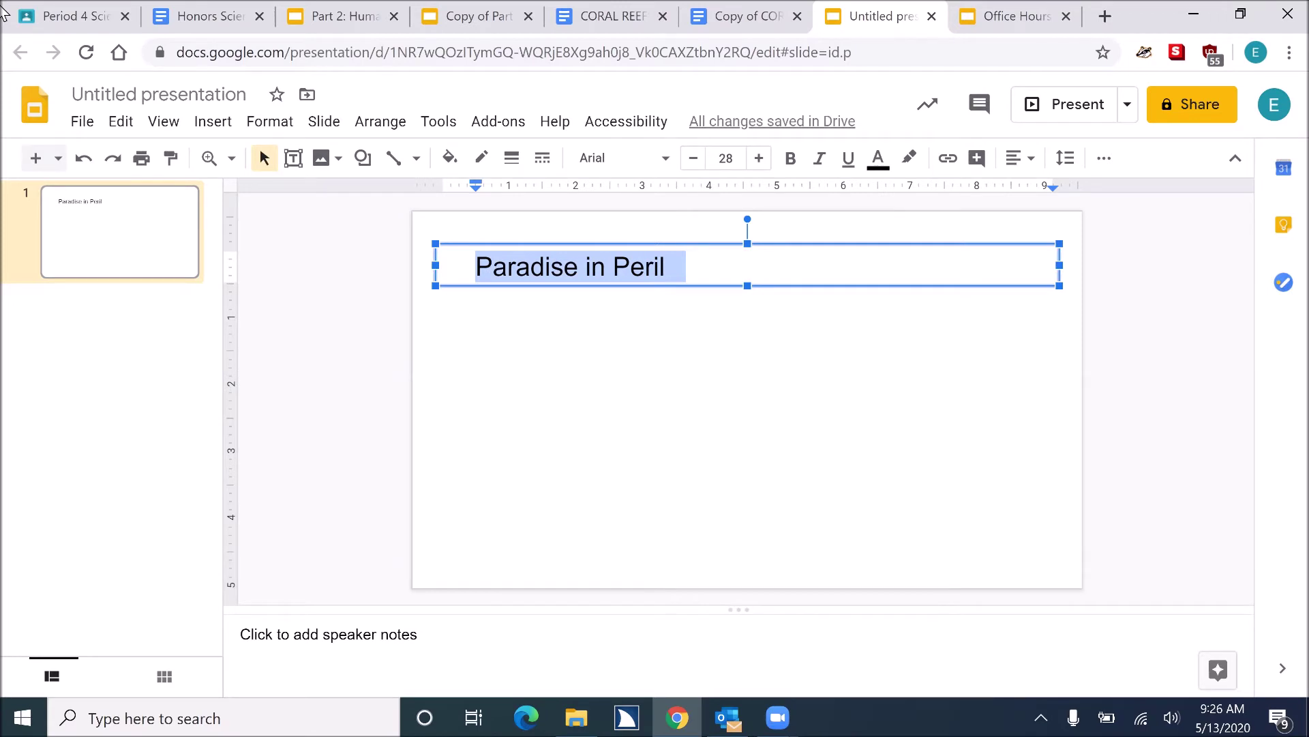
# - Open the Insert video dialog from the Insert menu
pyautogui.hotkey('alt', 'i')
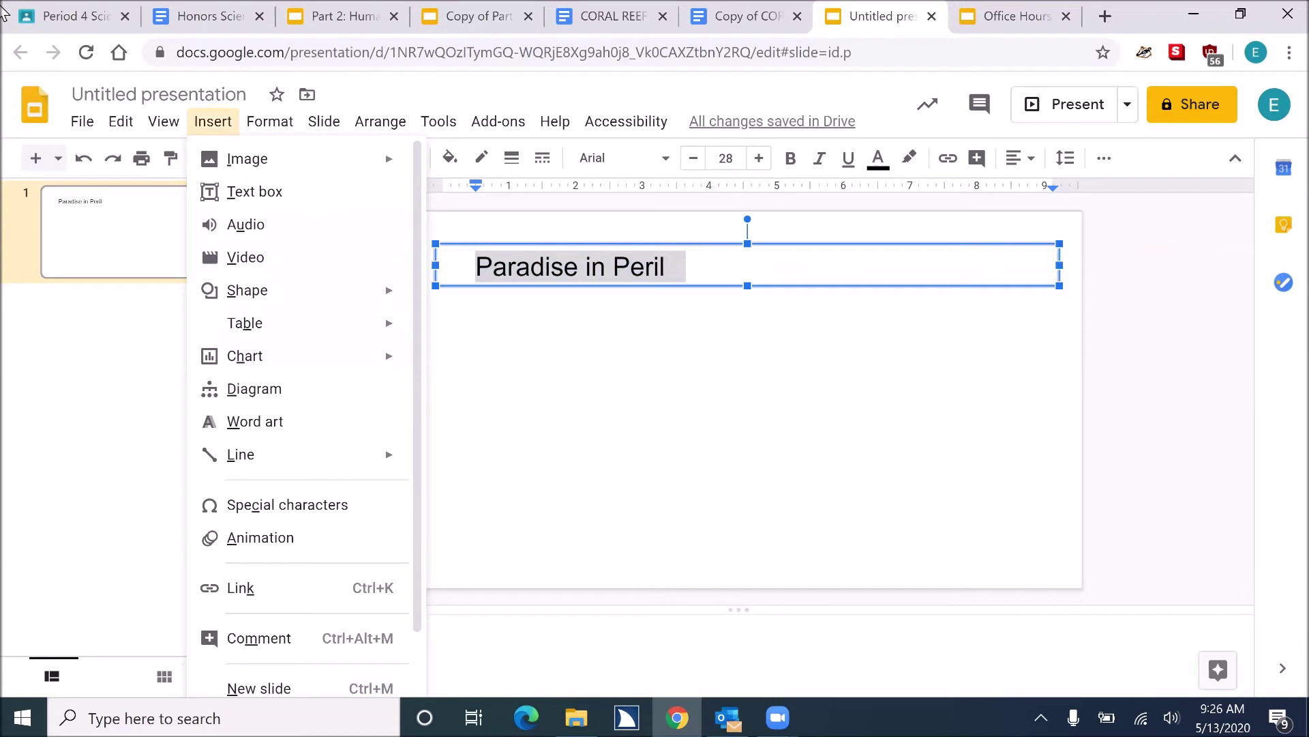
pyautogui.press('Down')
pyautogui.press('Down')
pyautogui.press('Down')
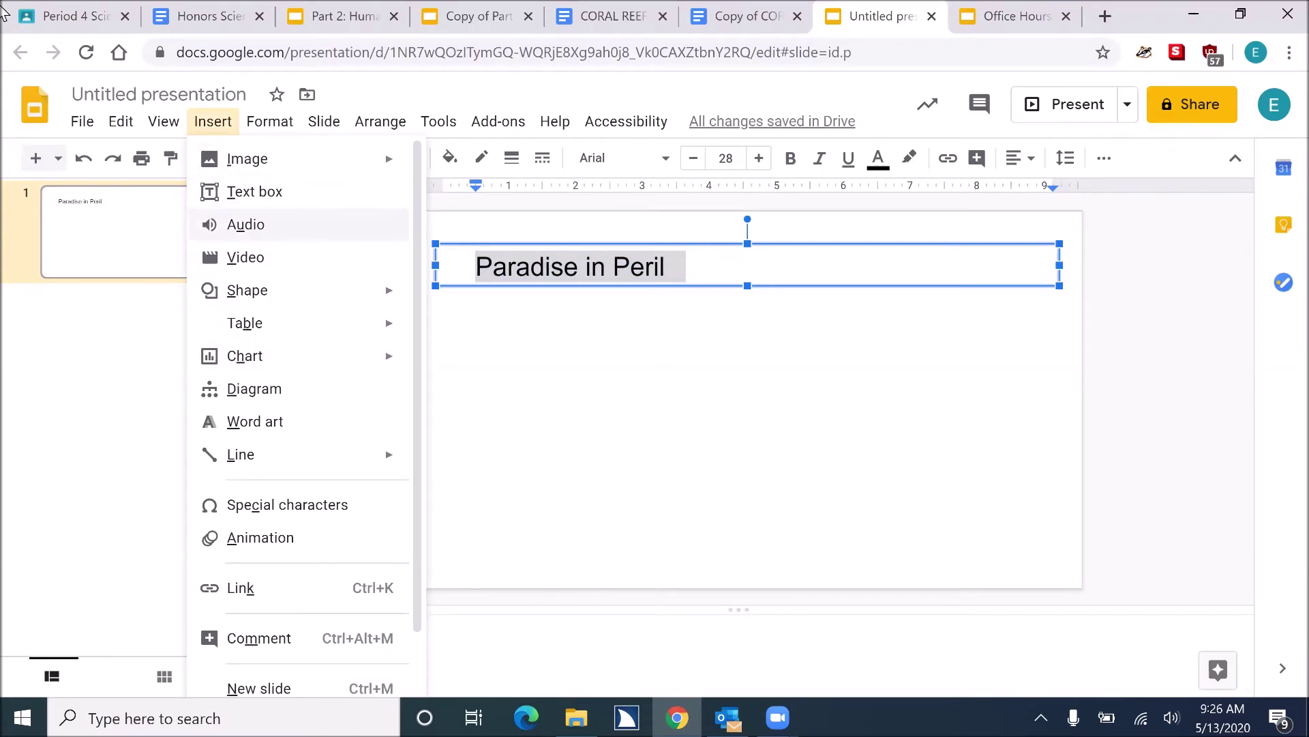
pyautogui.press('Down')
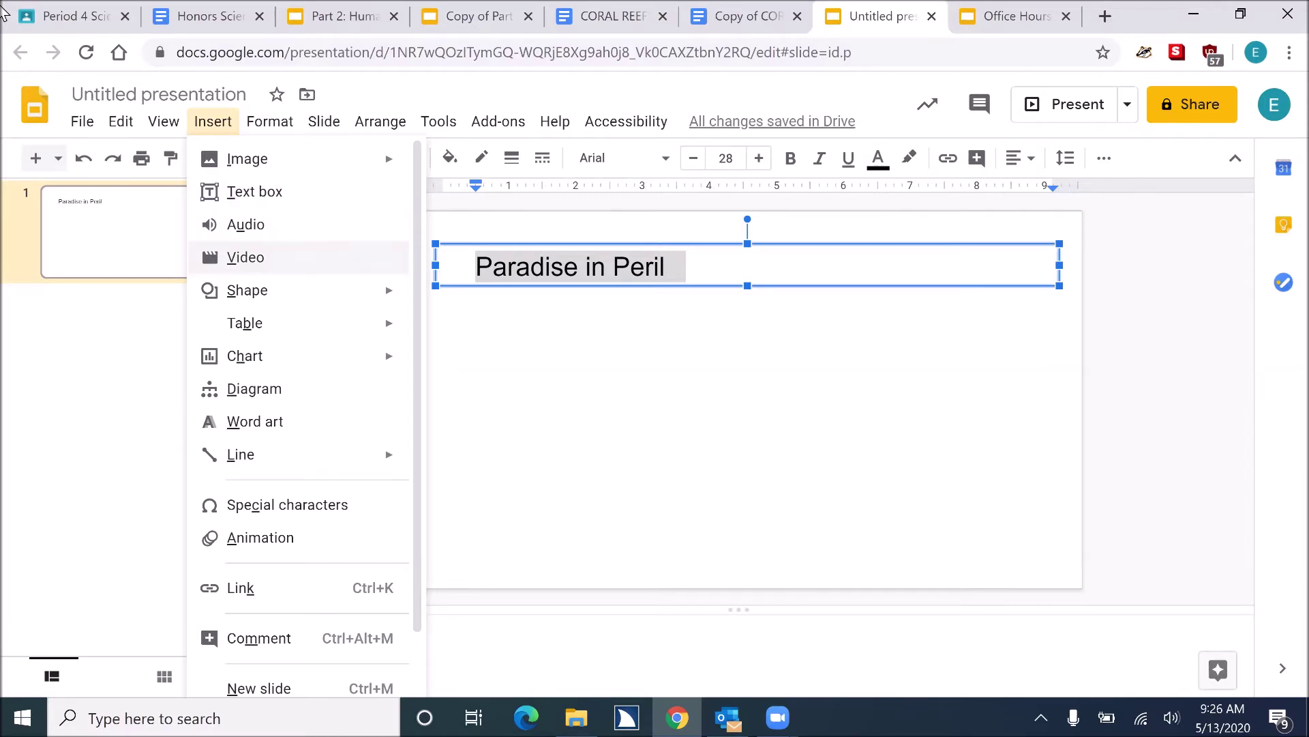
pyautogui.press('Return')
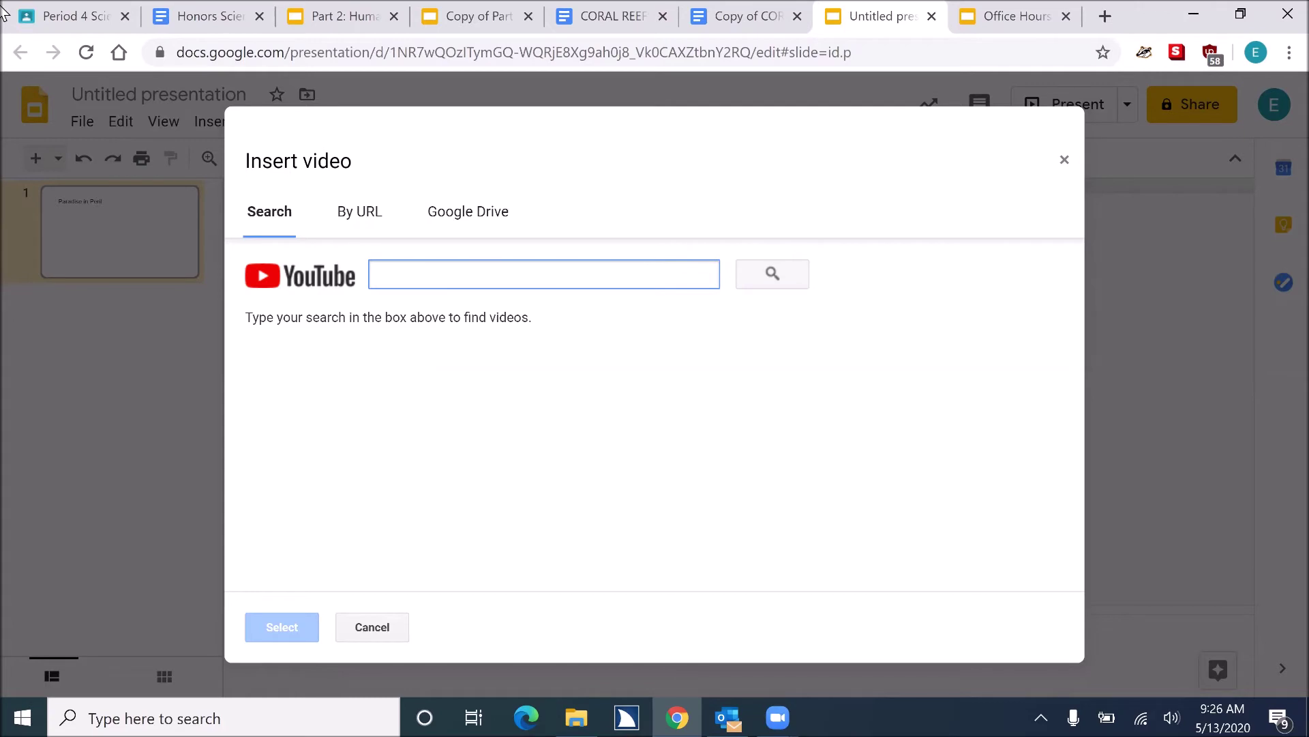
# - Search by the pasted YouTube link and insert the 'Paradise in peril' result
pyautogui.write('https://www.youtube.com/watch?v=zQEQktRkFMQ')
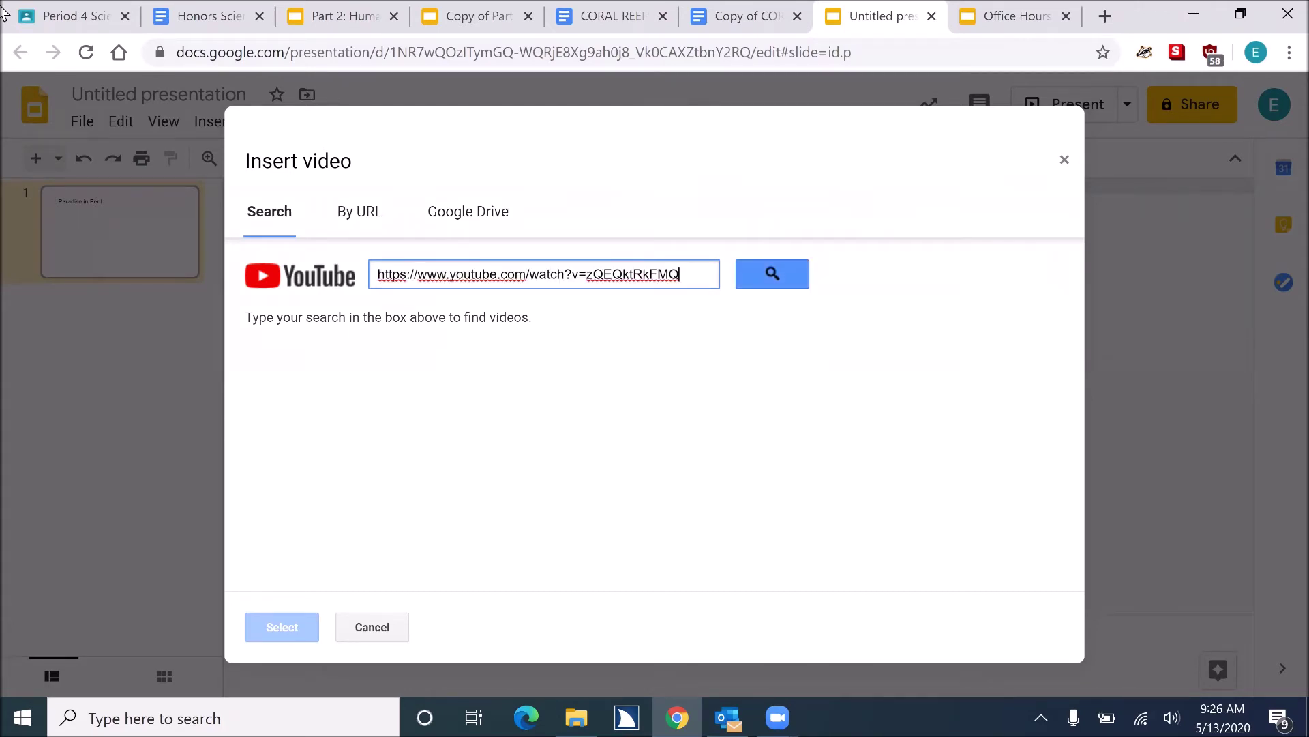
pyautogui.press('Return')
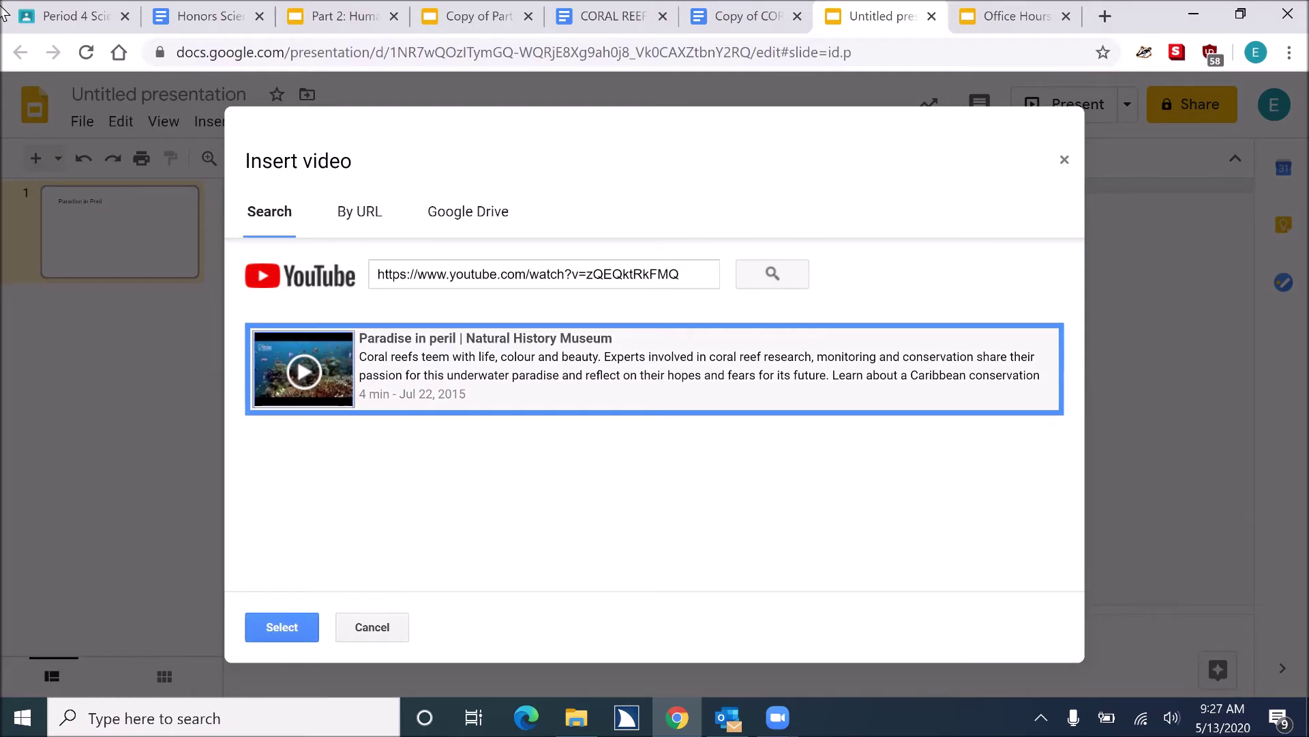
pyautogui.press('Tab')
pyautogui.press('Return')
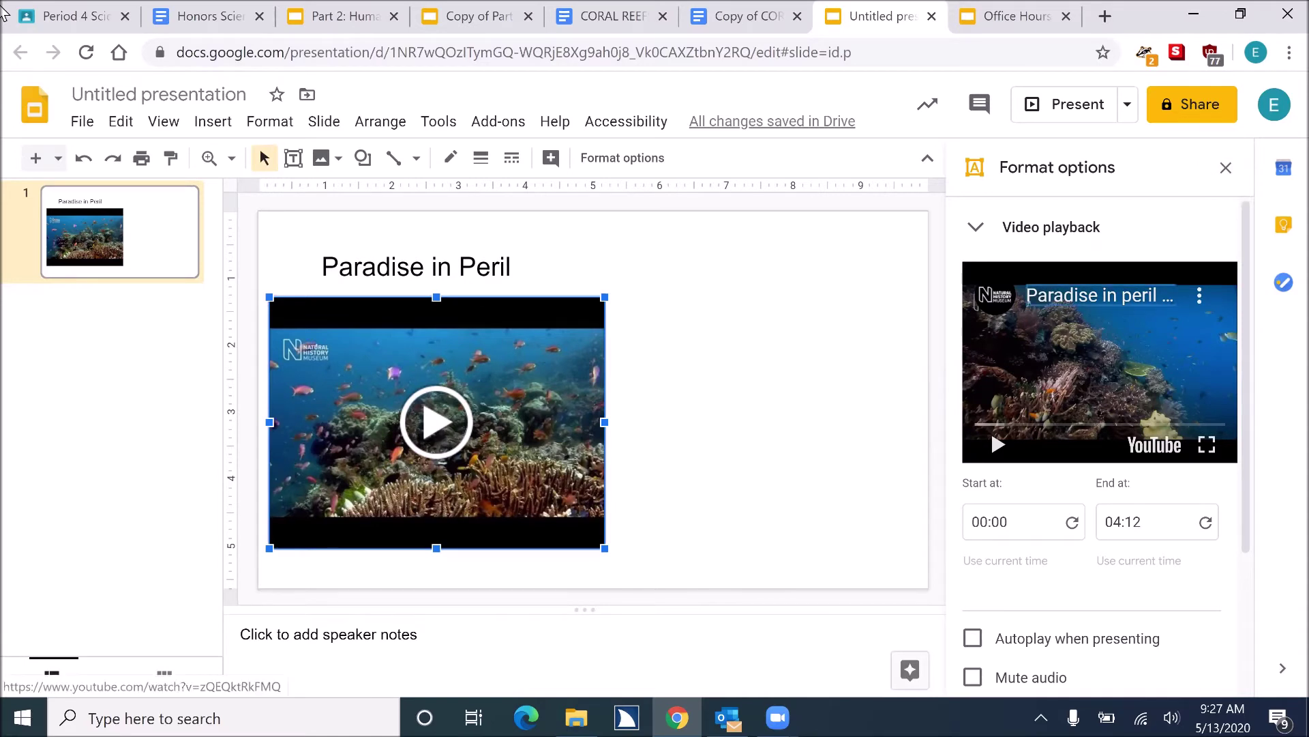
# - Turn on 'Autoplay when presenting' for the video and close the Format options panel
pyautogui.press('Tab')
pyautogui.press('Tab')
pyautogui.press('Tab')
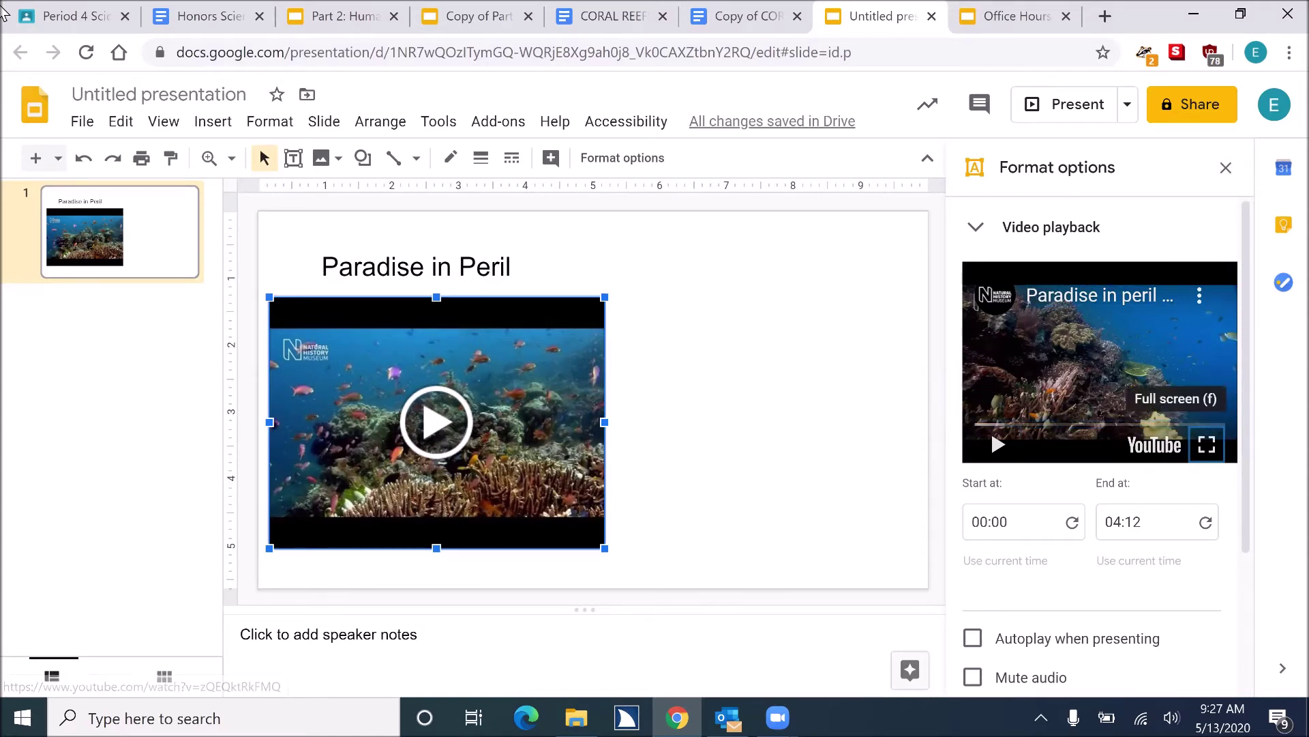
pyautogui.press('Tab')
pyautogui.press('Tab')
pyautogui.press('Tab')
pyautogui.press('Tab')
pyautogui.press('Tab')
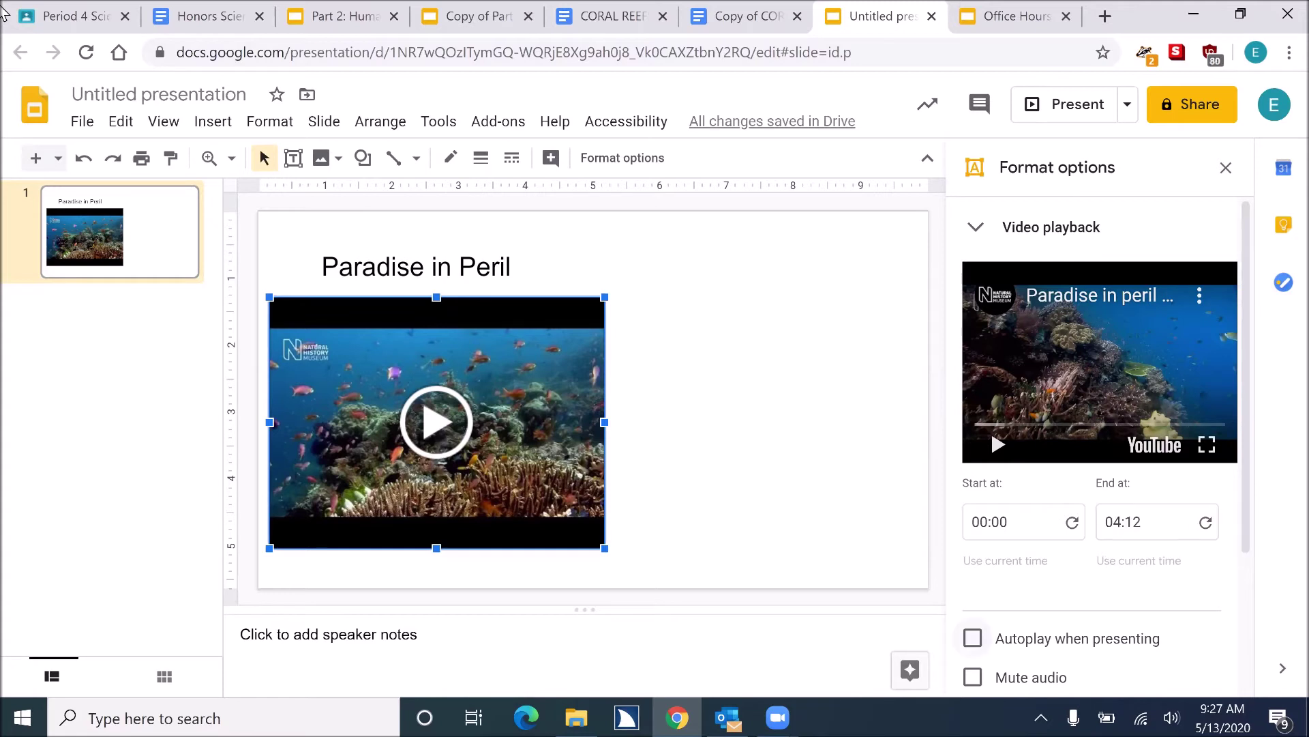
pyautogui.press('Tab')
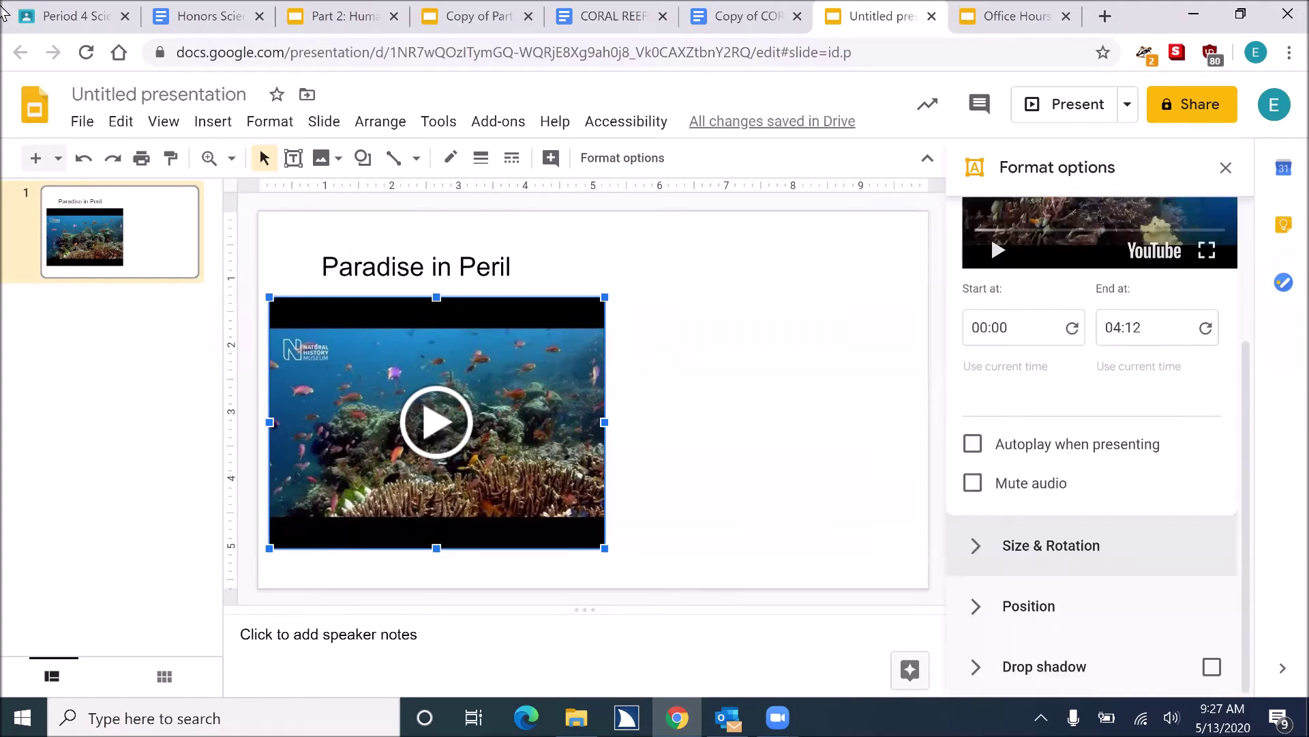
pyautogui.hotkey('shift', 'Tab')
pyautogui.hotkey('shift', 'Tab')
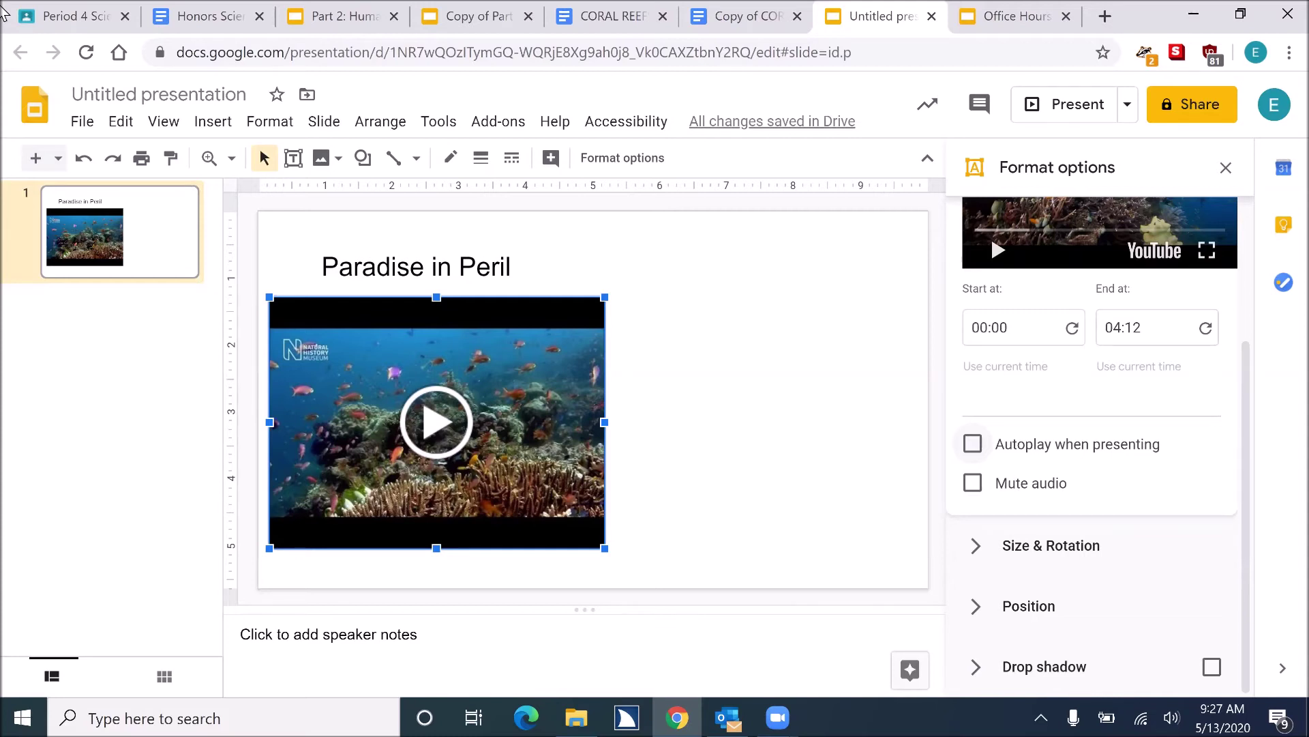
pyautogui.click(972, 443)
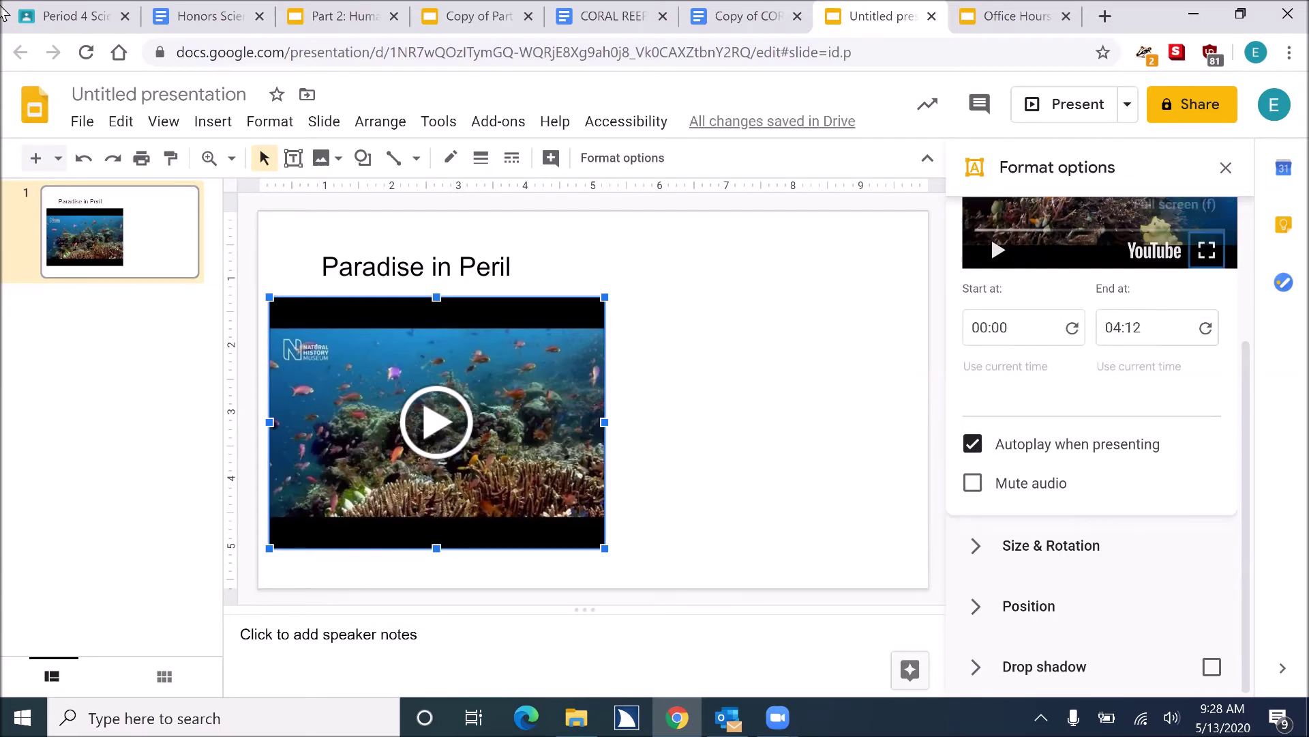
pyautogui.scroll(2, 1100, 307)
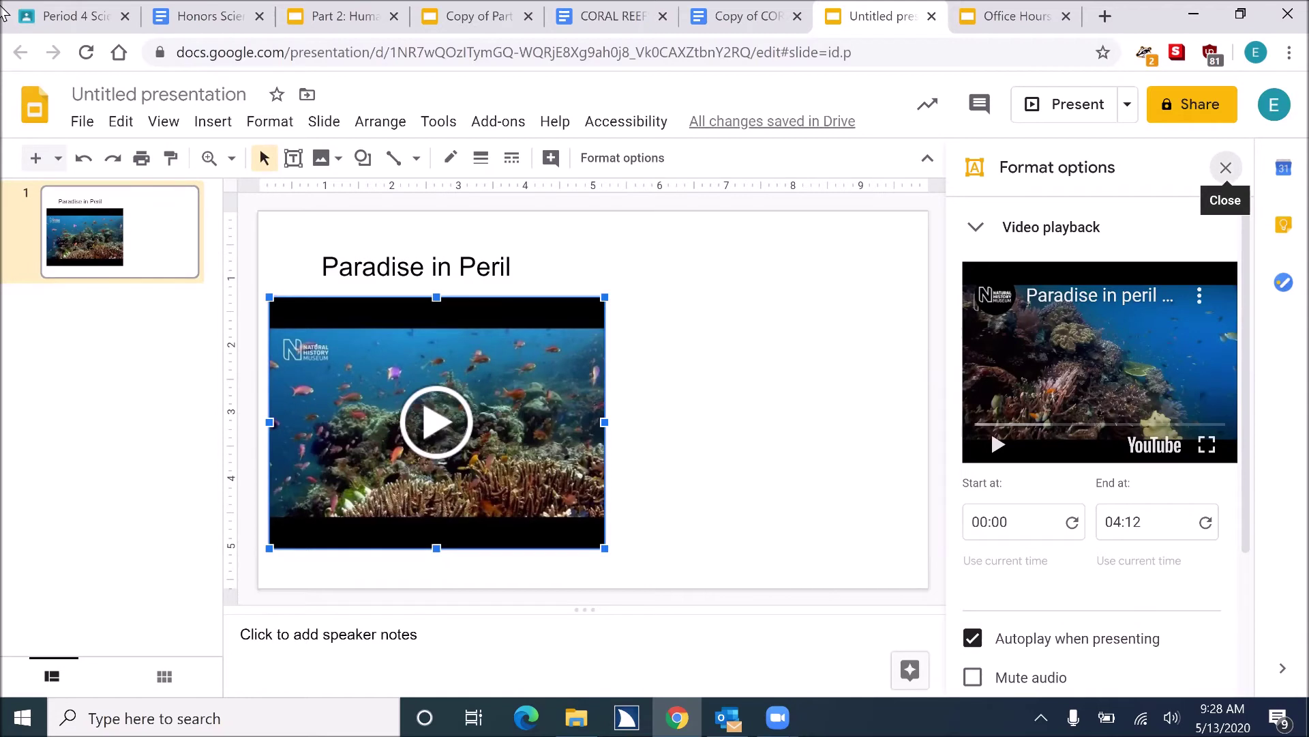
pyautogui.click(1226, 167)
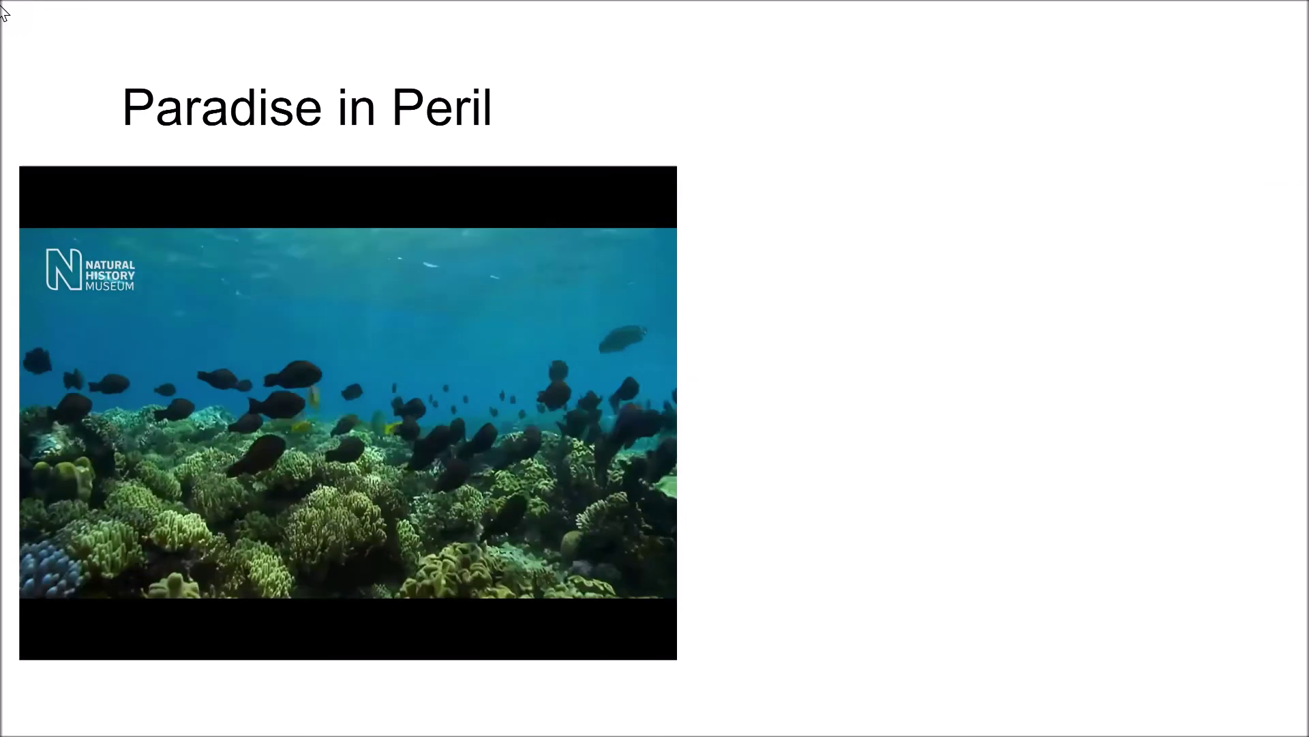
# - Pause the autoplaying coral reef video in the presentation and exit full screen
pyautogui.press('space')
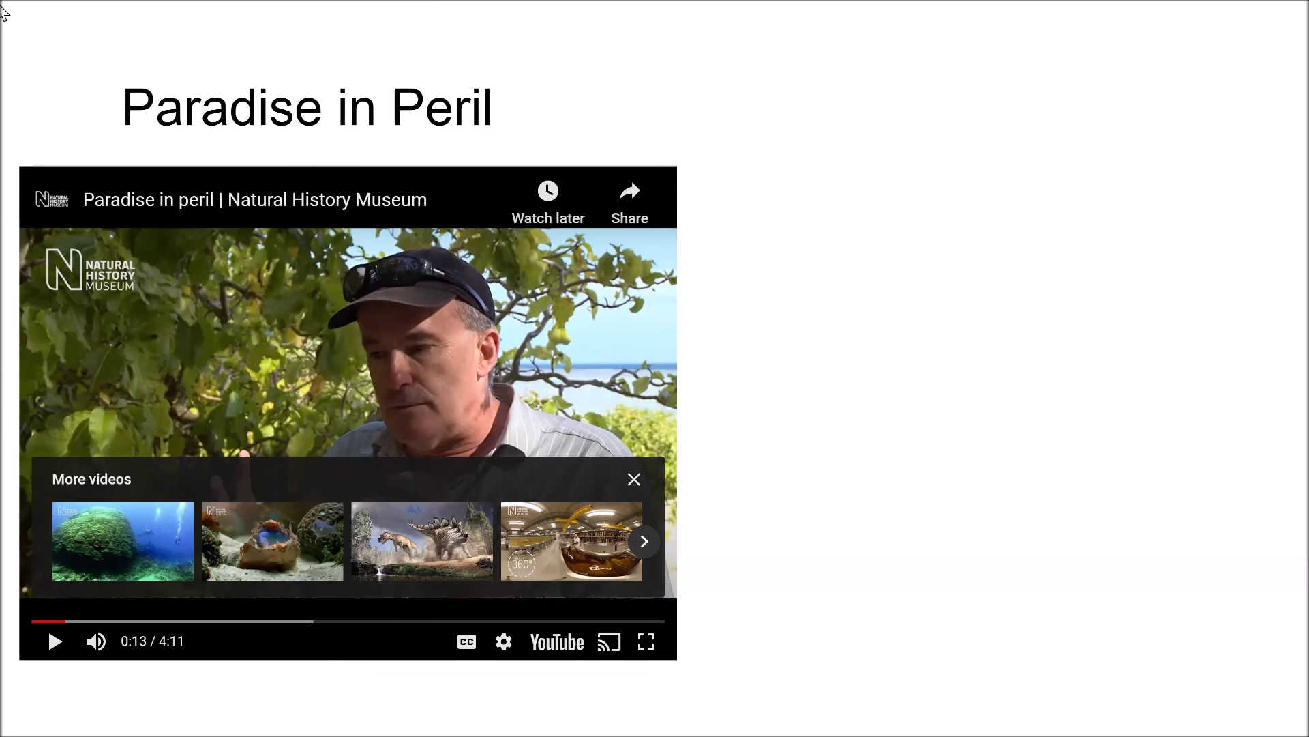
pyautogui.press('Escape')
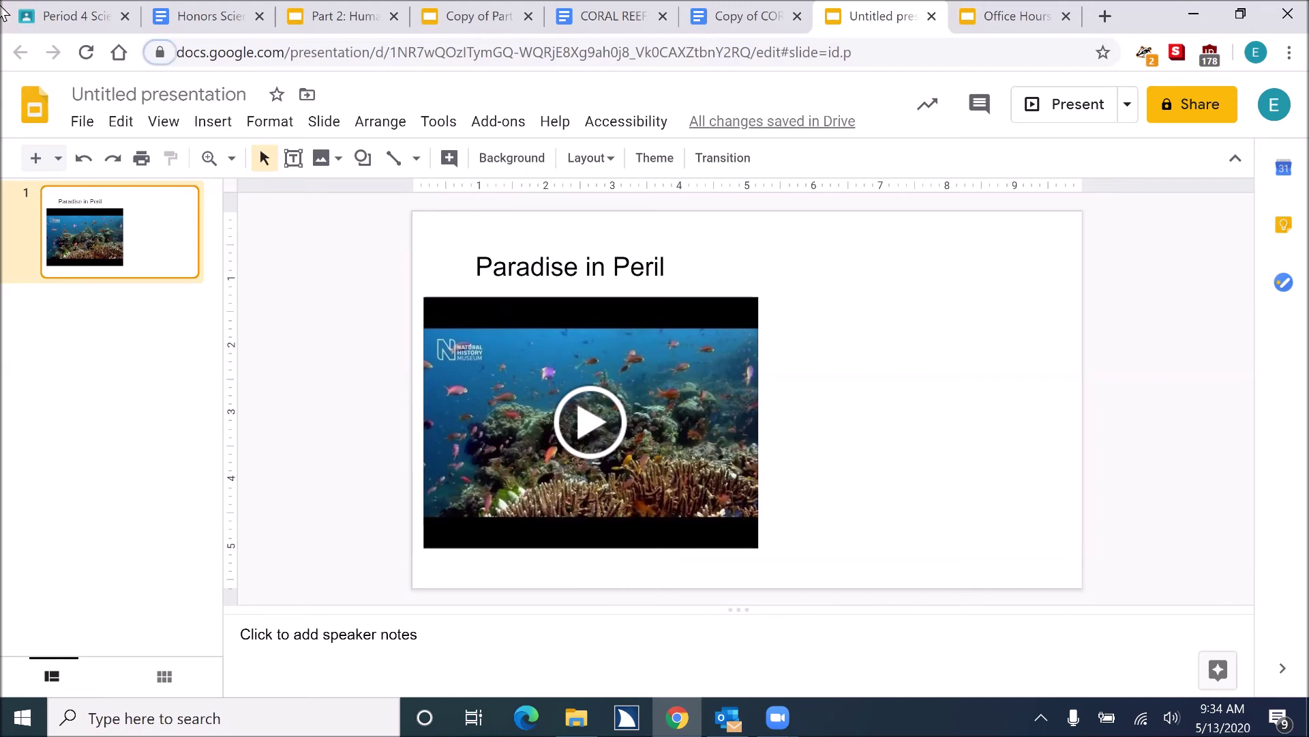
# - Reload the editor, select the embedded coral reef video and start it playing in place
pyautogui.press('F5')
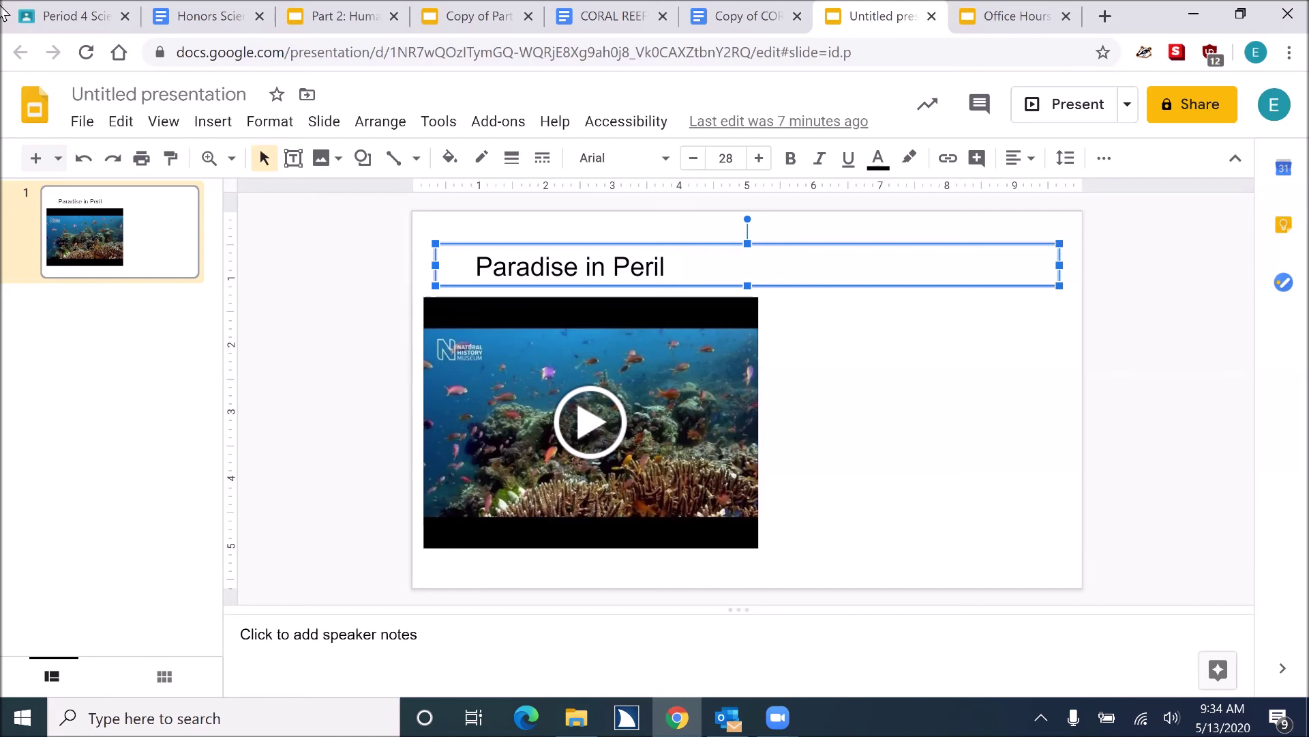
pyautogui.press('Tab')
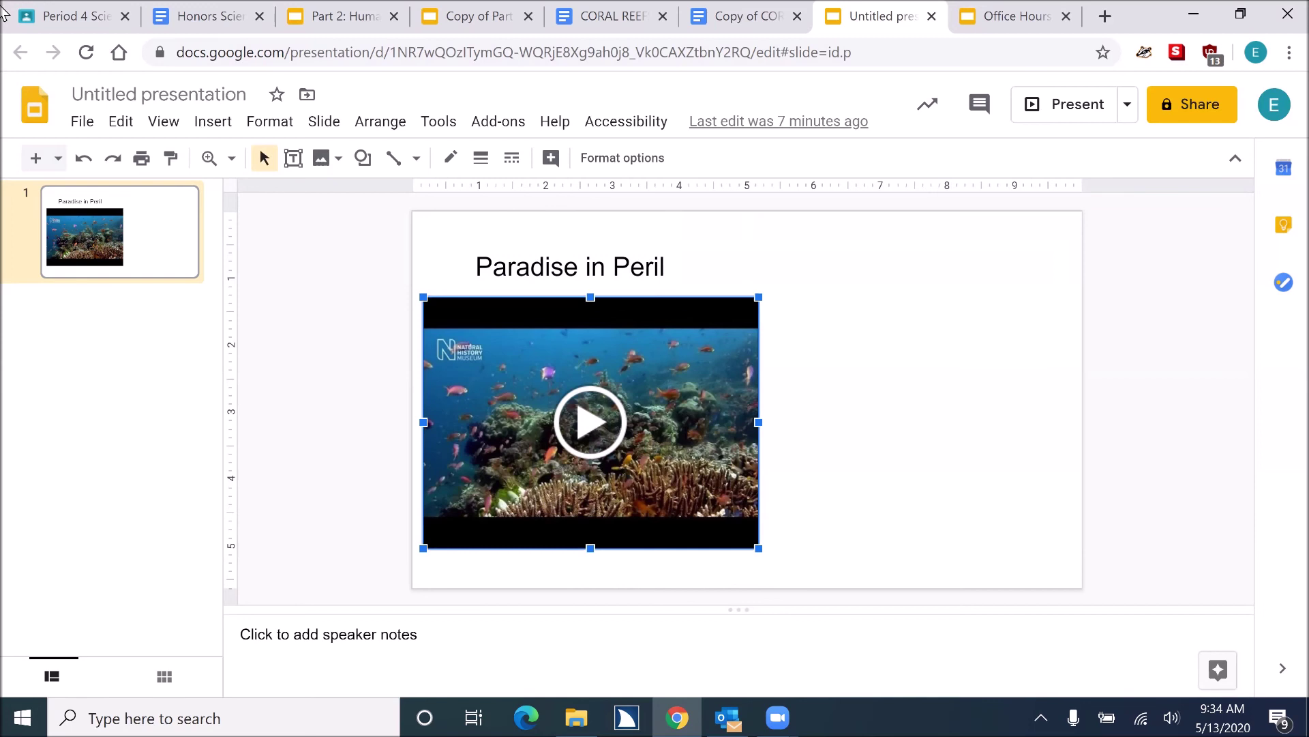
pyautogui.click(591, 420)
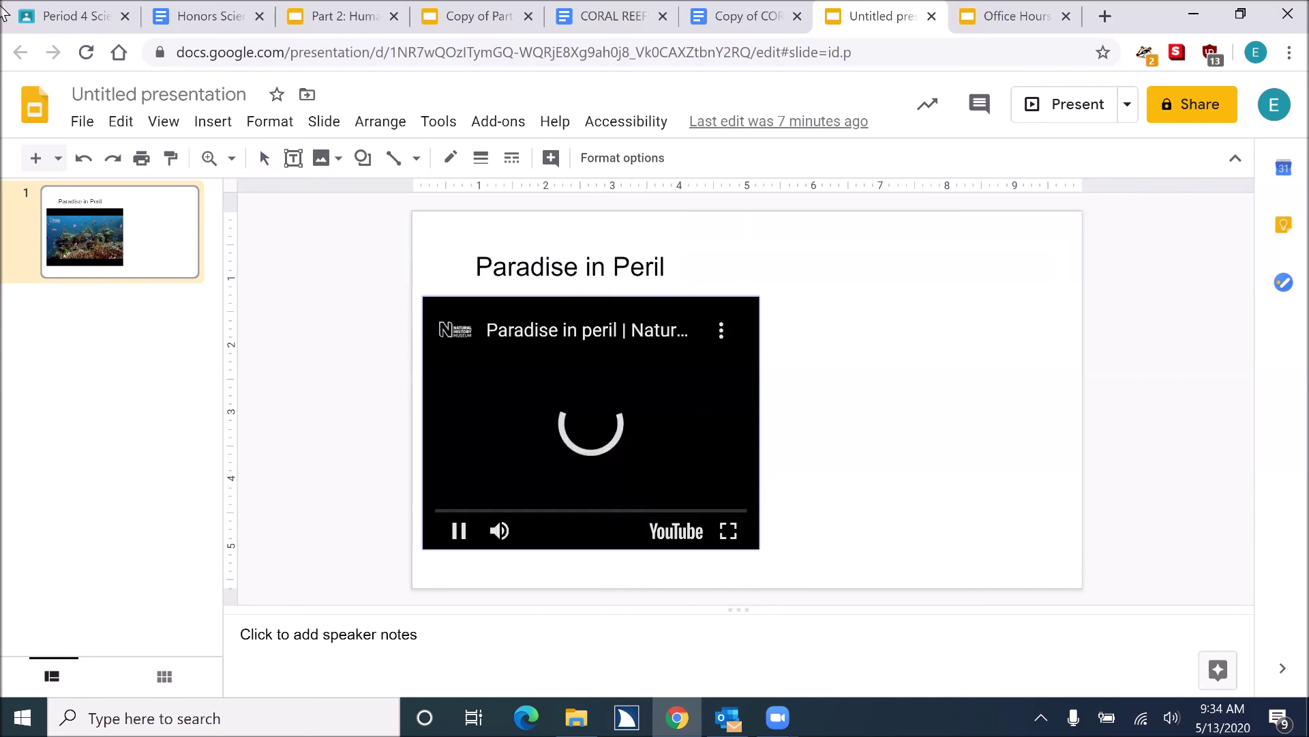